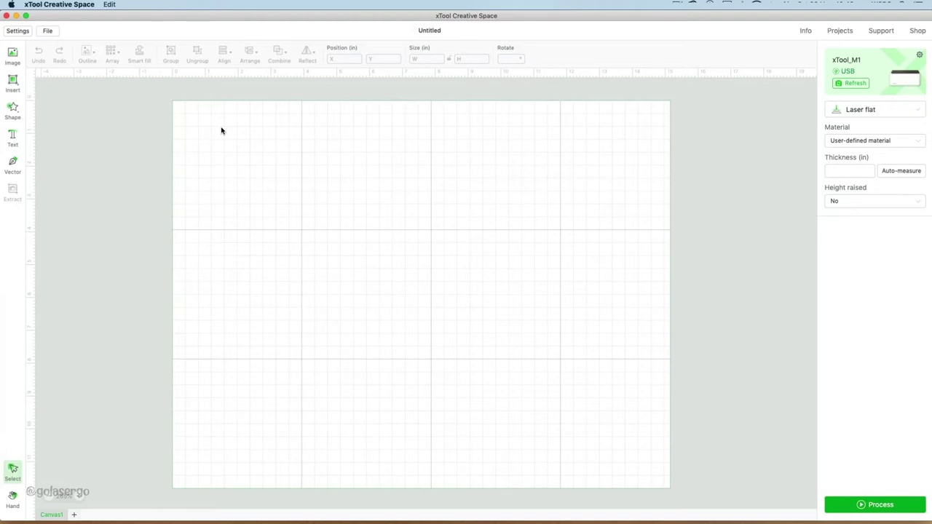
- Import the dragon image Artboard 21.png onto the canvas
{"action": "left_click", "coordinate": [53, 30]}
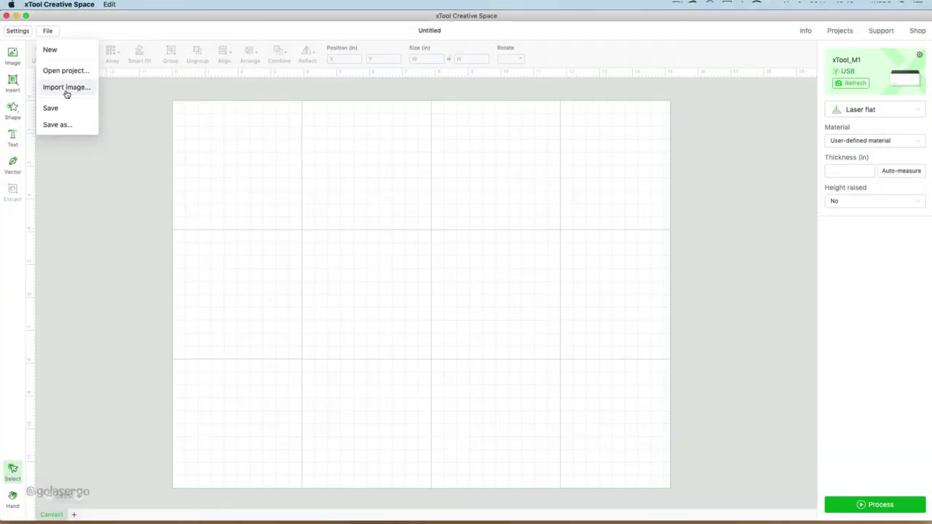
{"action": "left_click", "coordinate": [65, 89]}
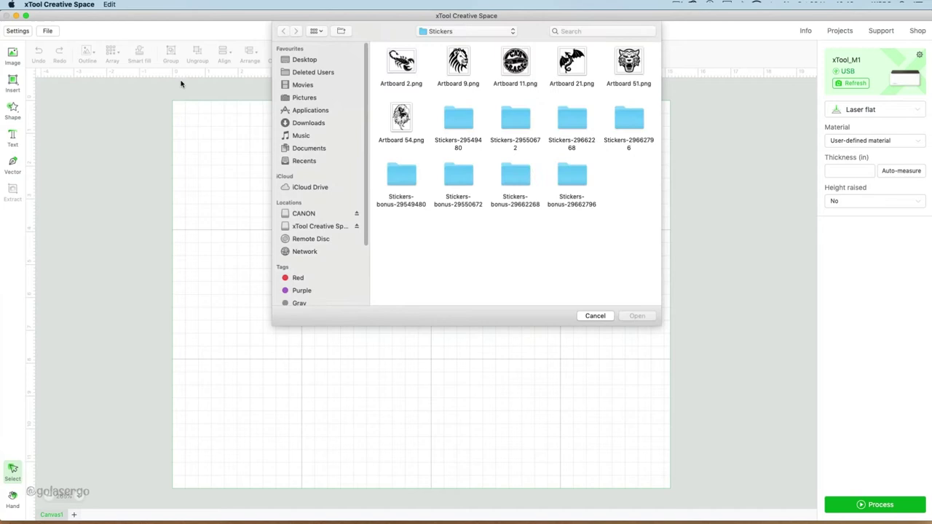
{"action": "left_click", "coordinate": [577, 67]}
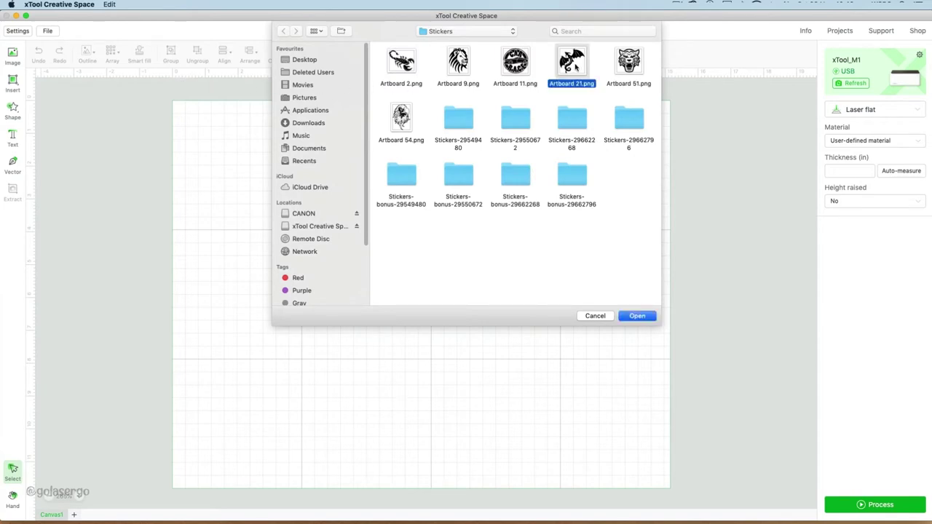
{"action": "left_click", "coordinate": [648, 318]}
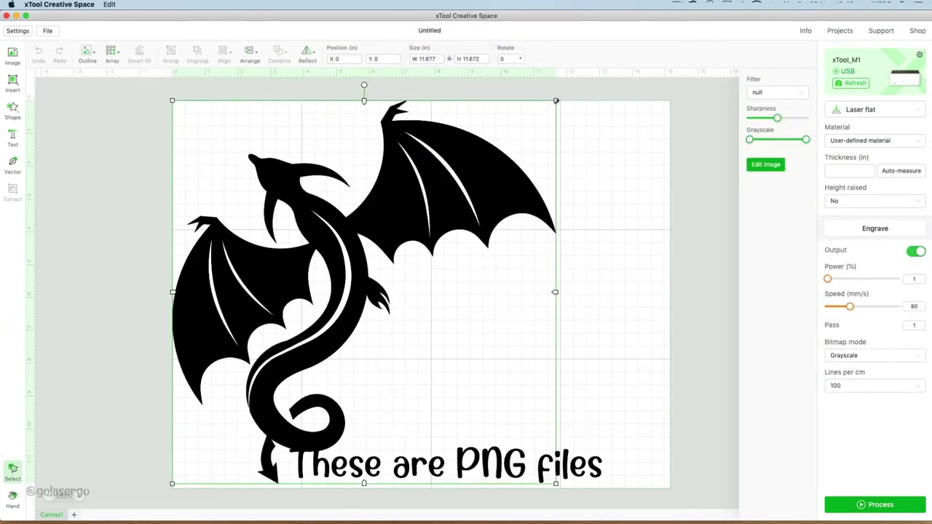
- Resize the dragon to 3 in wide and move it to the upper centre of the canvas
{"action": "left_click_drag", "start_coordinate": [556, 100], "coordinate": [426, 214]}
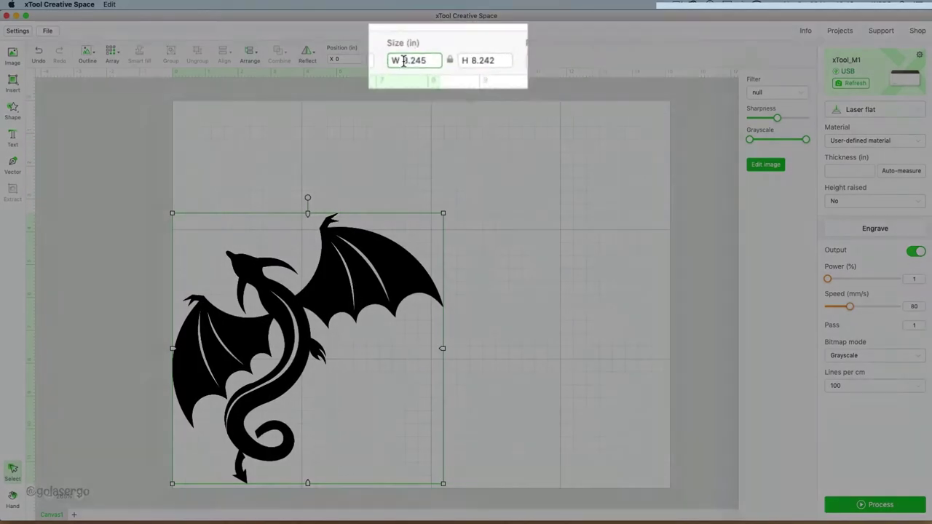
{"action": "left_click", "coordinate": [424, 59]}
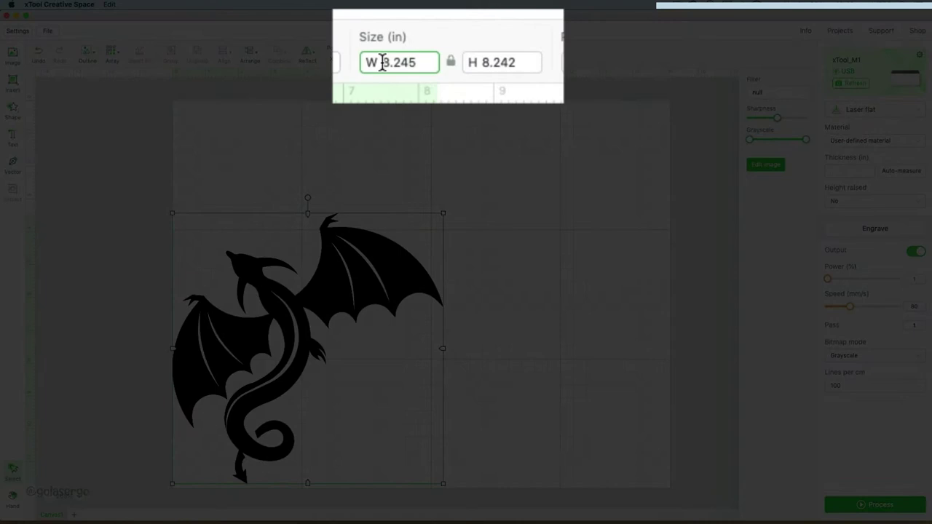
{"action": "double_click", "coordinate": [394, 64]}
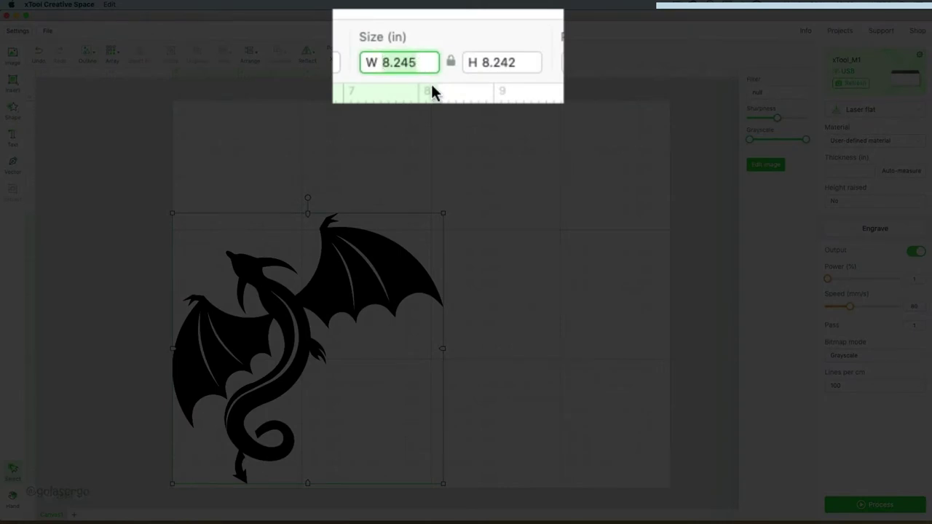
{"action": "type", "text": "3"}
{"action": "key", "text": "Return"}
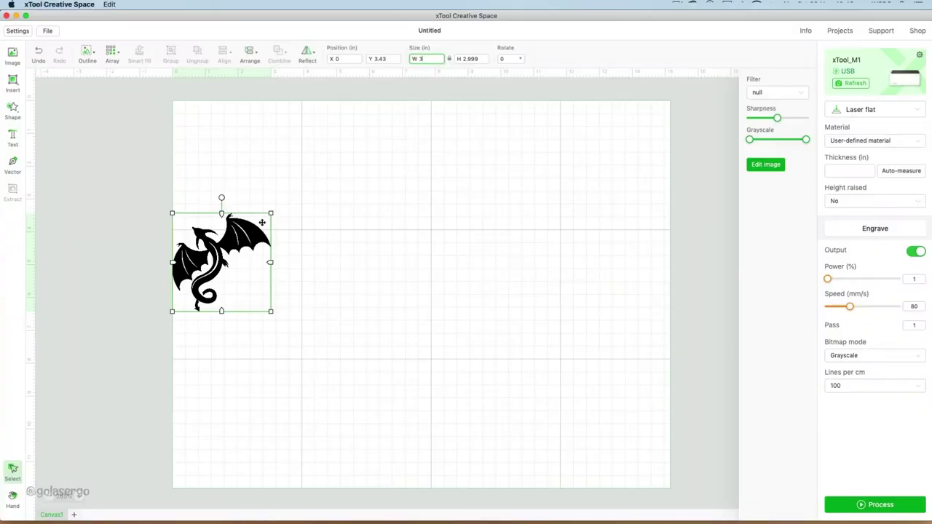
{"action": "left_click_drag", "start_coordinate": [238, 241], "coordinate": [475, 143]}
- Import the scorpion design Artboard 2.png and the lion design
{"action": "left_click", "coordinate": [47, 32]}
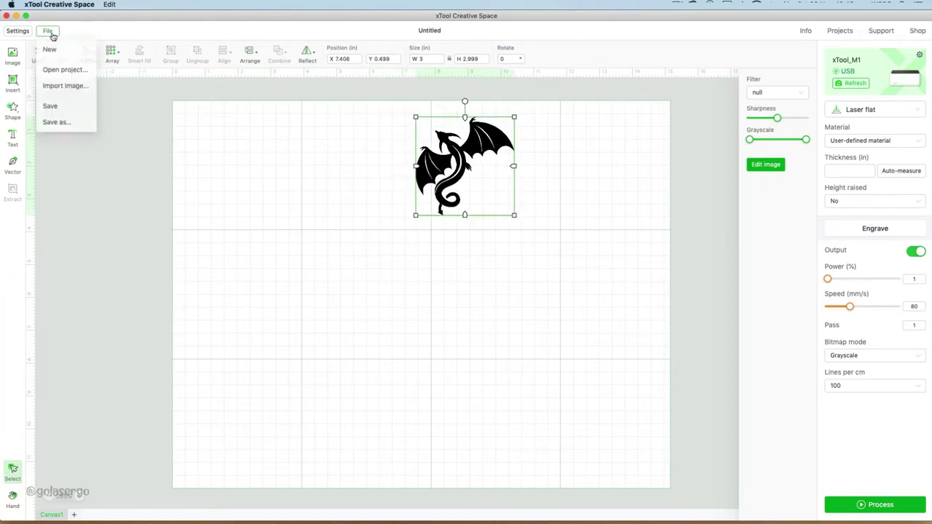
{"action": "left_click", "coordinate": [65, 88]}
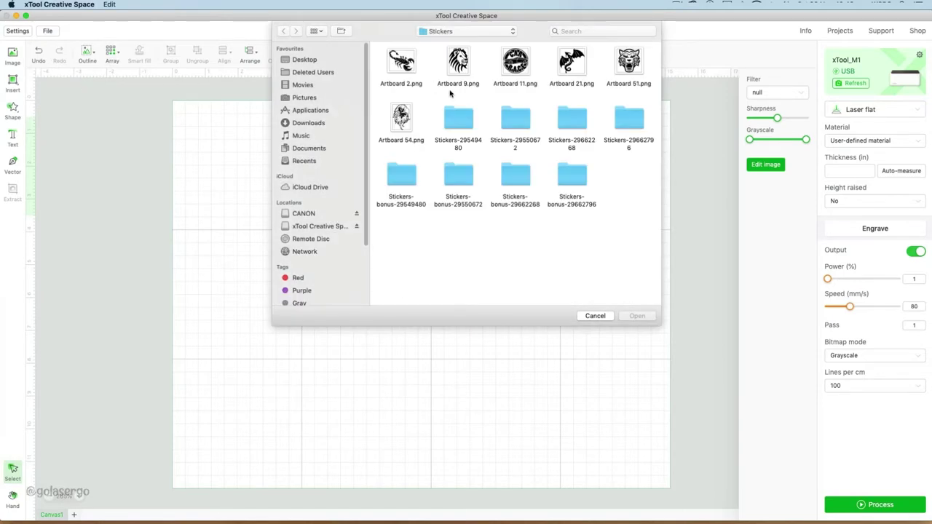
{"action": "key", "text": "Down"}
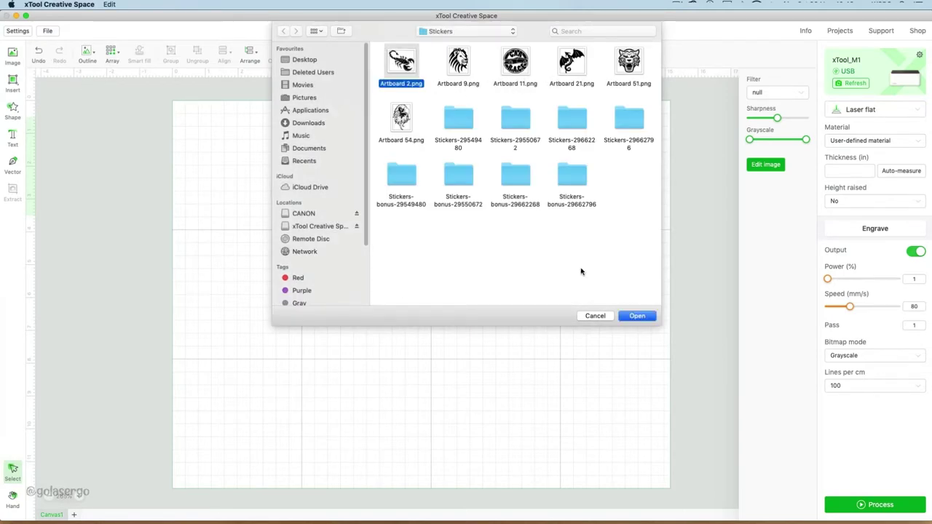
{"action": "left_click", "coordinate": [638, 317]}
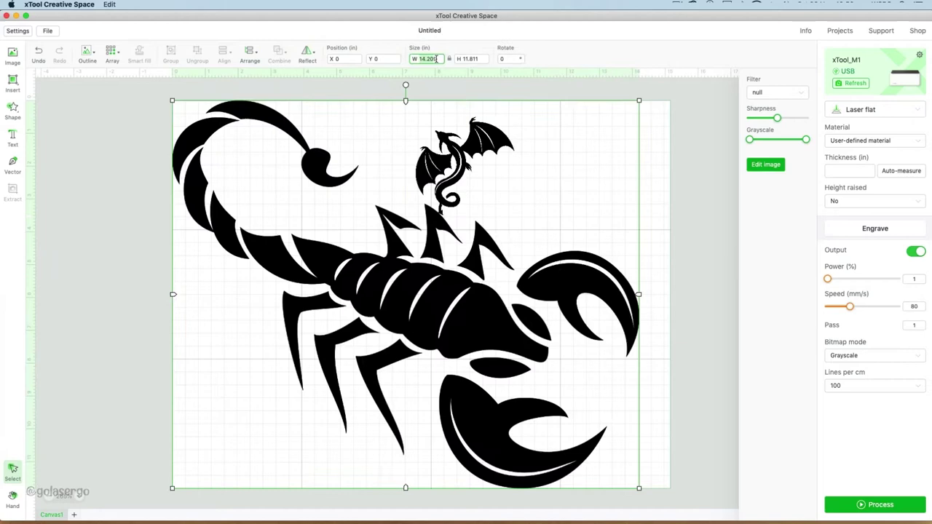
{"action": "key", "text": "super+i"}
{"action": "double_click", "coordinate": [339, 236]}
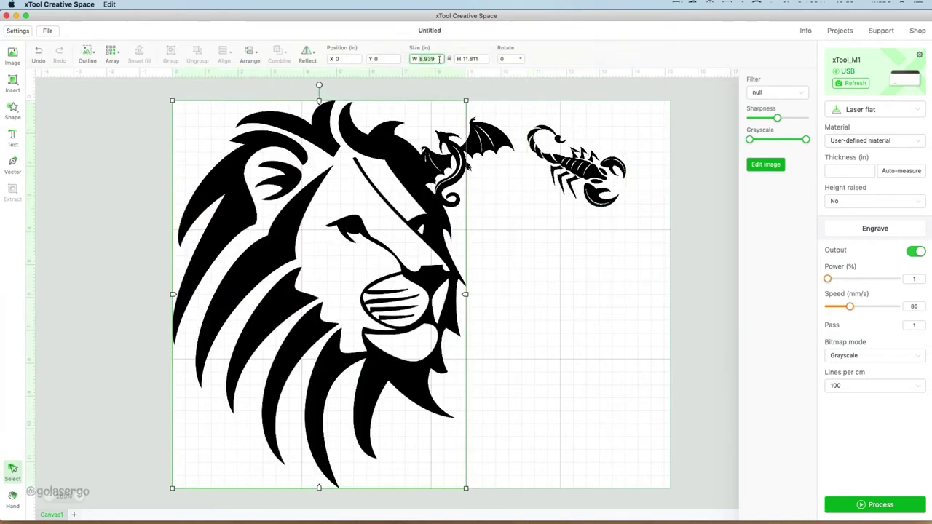
- Import the Car Race badge, tiger and eagle designs, leaving all six unselected
{"action": "key", "text": "super+i"}
{"action": "double_click", "coordinate": [624, 66]}
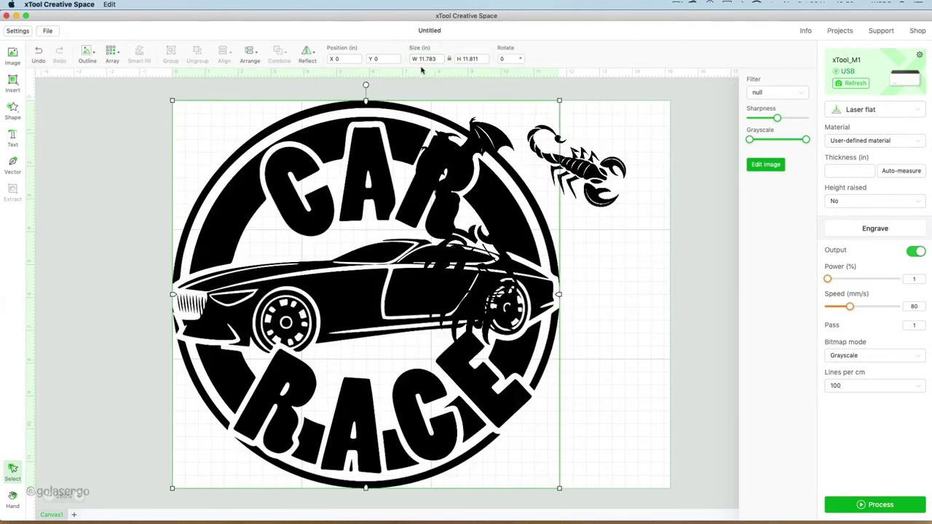
{"action": "key", "text": "super+i"}
{"action": "double_click", "coordinate": [570, 66]}
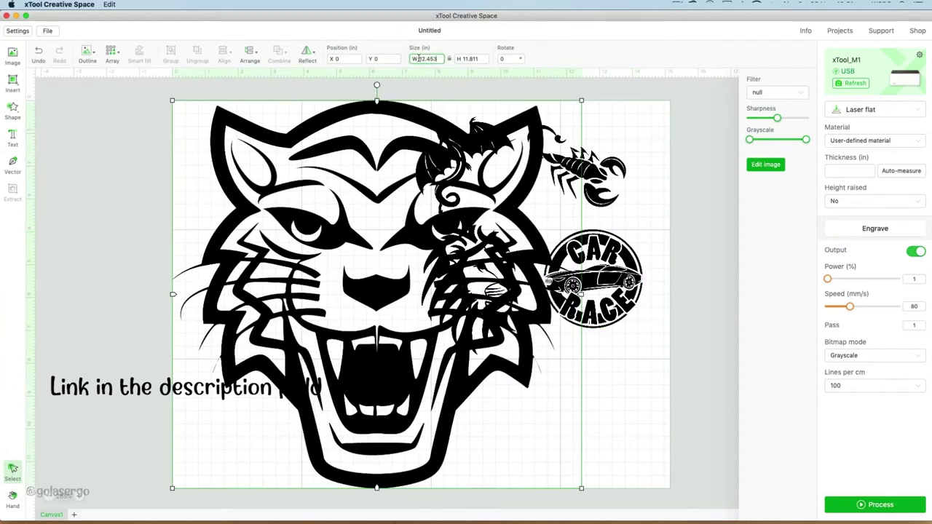
{"action": "key", "text": "super+i"}
{"action": "double_click", "coordinate": [570, 65]}
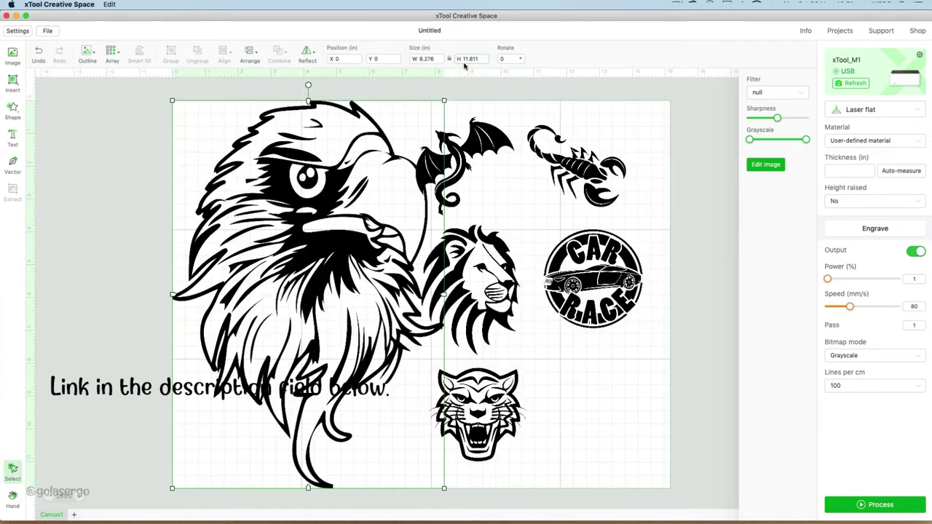
{"action": "left_click_drag", "start_coordinate": [674, 459], "coordinate": [646, 475]}
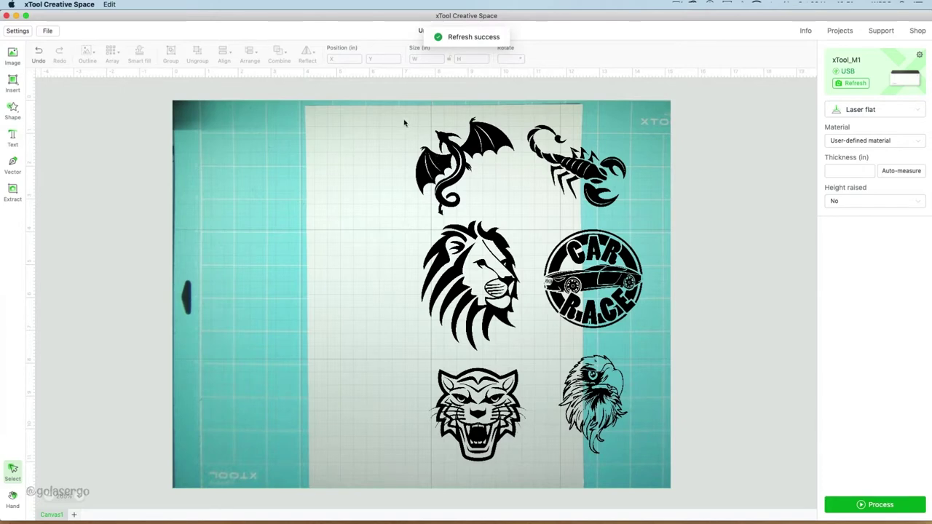
- Shift all six designs left onto the sticker paper
{"action": "left_click_drag", "start_coordinate": [393, 110], "coordinate": [657, 471]}
{"action": "left_click_drag", "start_coordinate": [591, 281], "coordinate": [507, 290]}
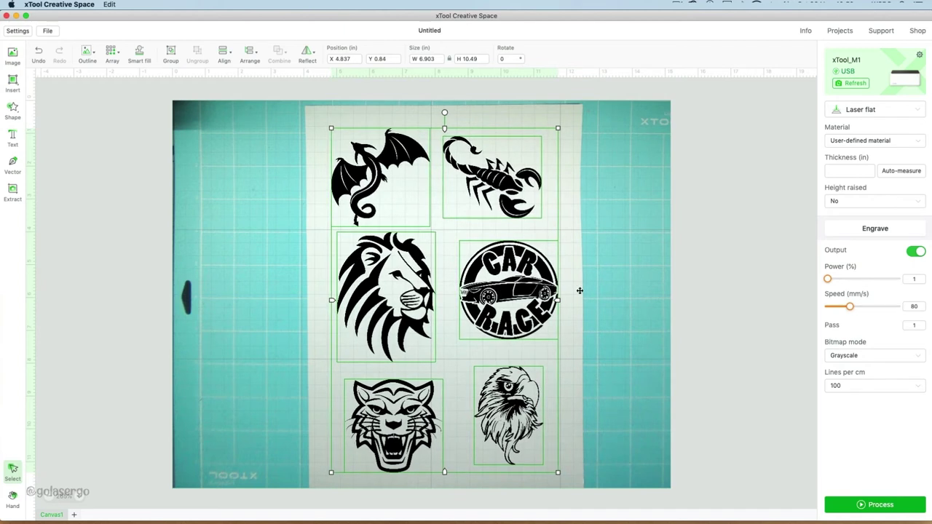
{"action": "left_click", "coordinate": [644, 300]}
- Horizontally centre-align the dragon, lion and tiger column, then the scorpion, car badge and eagle column
{"action": "left_click_drag", "start_coordinate": [318, 124], "coordinate": [442, 478]}
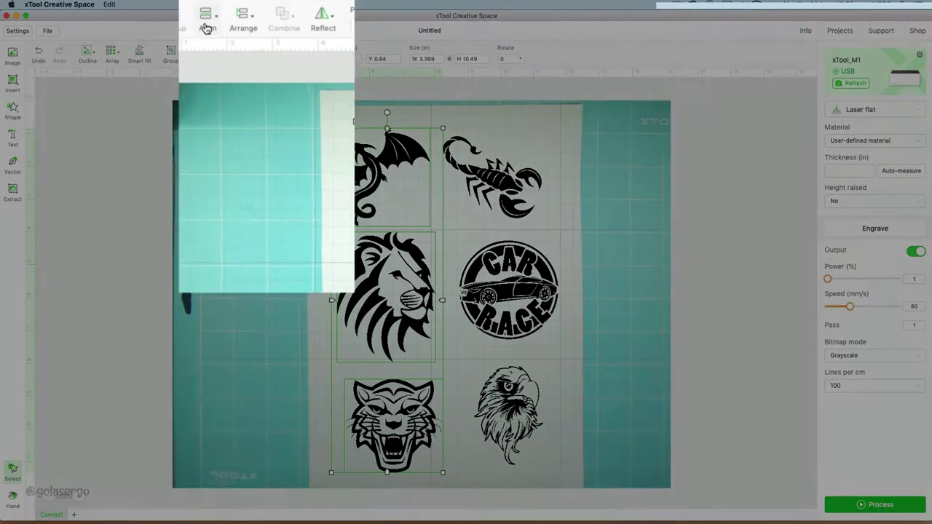
{"action": "left_click", "coordinate": [224, 53]}
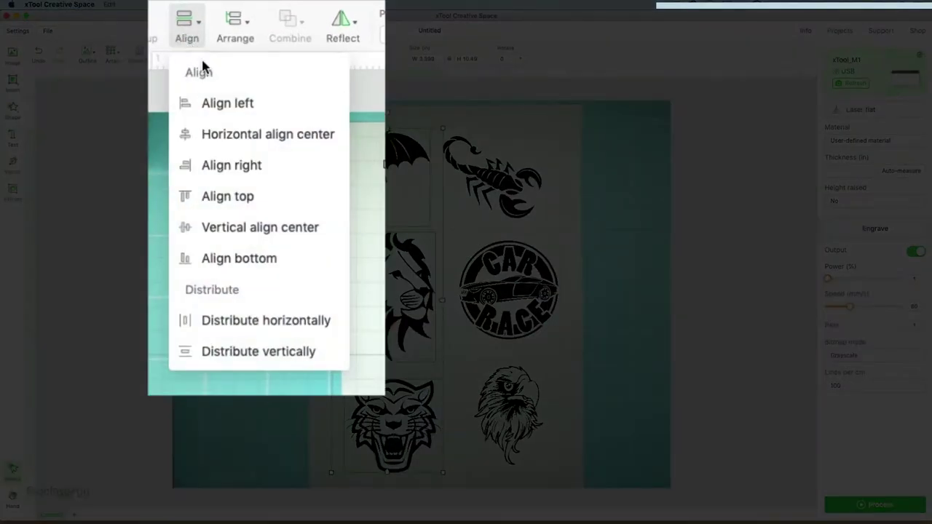
{"action": "left_click", "coordinate": [248, 111]}
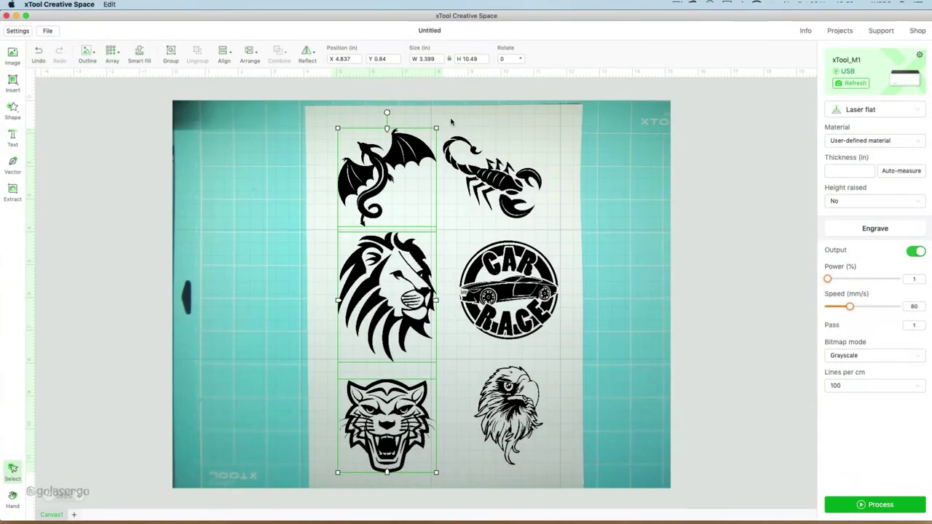
{"action": "left_click_drag", "start_coordinate": [452, 121], "coordinate": [553, 466]}
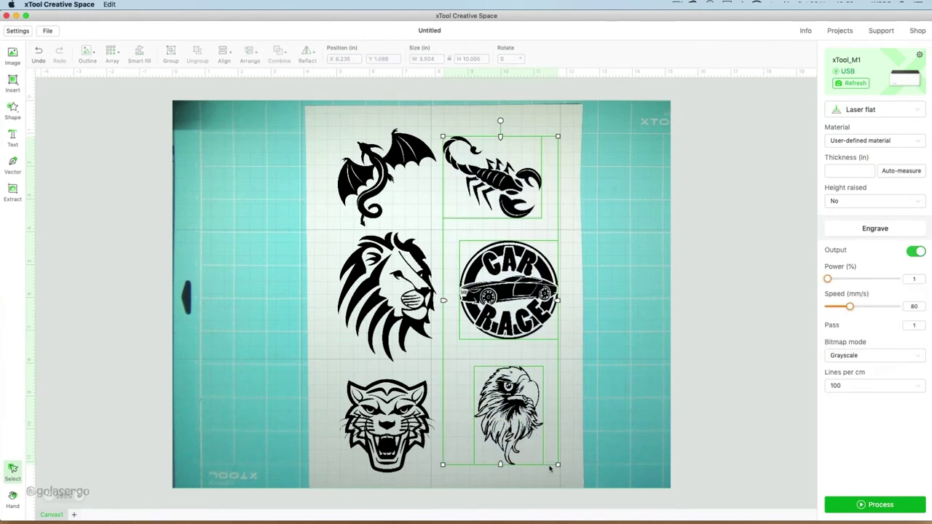
{"action": "left_click", "coordinate": [229, 57]}
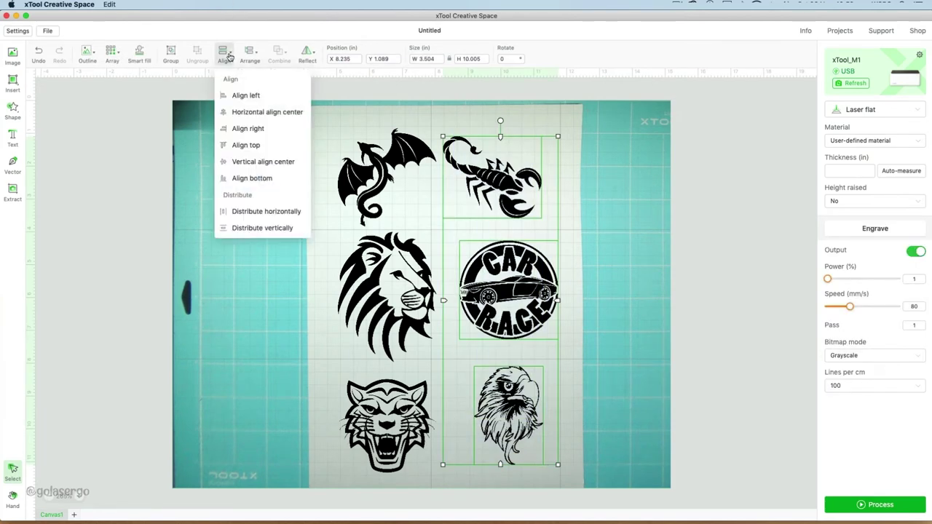
{"action": "left_click", "coordinate": [267, 112]}
- Nudge the tiger slightly up into line with its column
{"action": "left_click", "coordinate": [320, 305]}
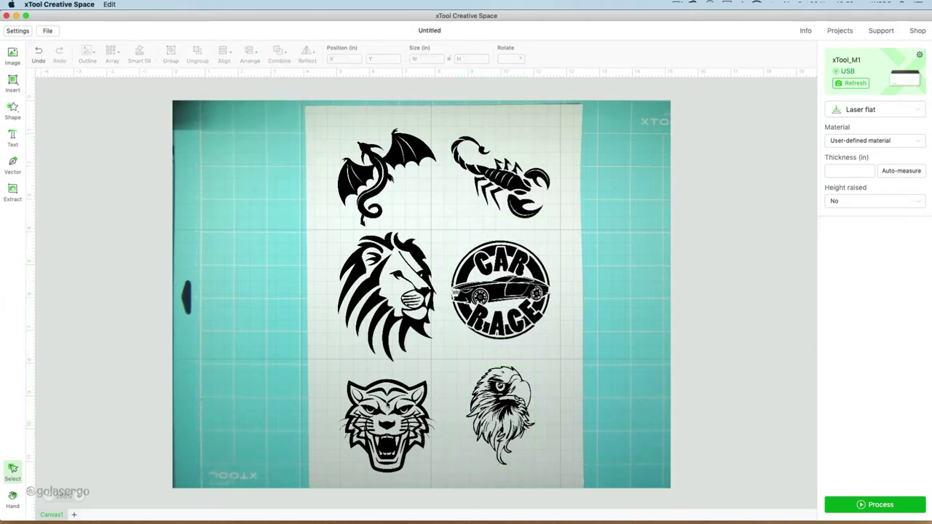
{"action": "left_click_drag", "start_coordinate": [387, 408], "coordinate": [387, 399]}
{"action": "left_click", "coordinate": [662, 435]}
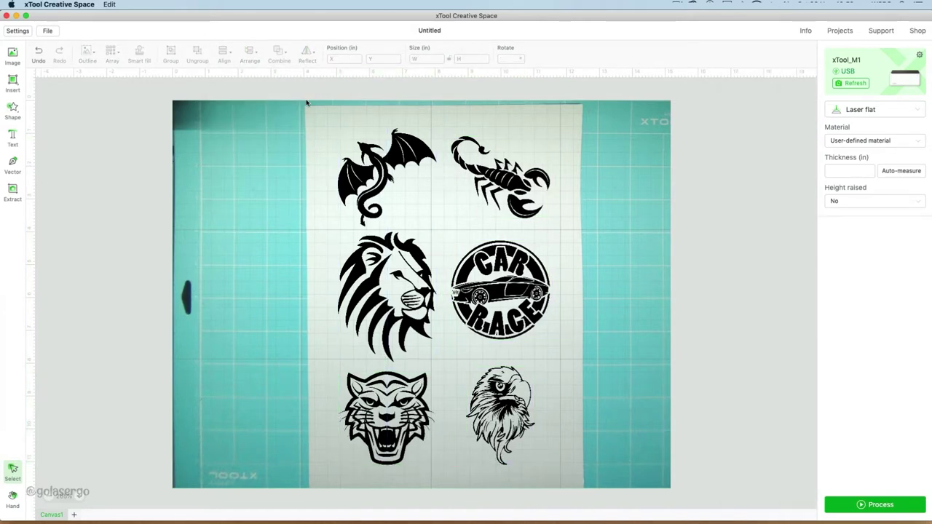
- Add a 0.079 in offset outline around all six sticker designs
{"action": "left_click_drag", "start_coordinate": [308, 111], "coordinate": [576, 488]}
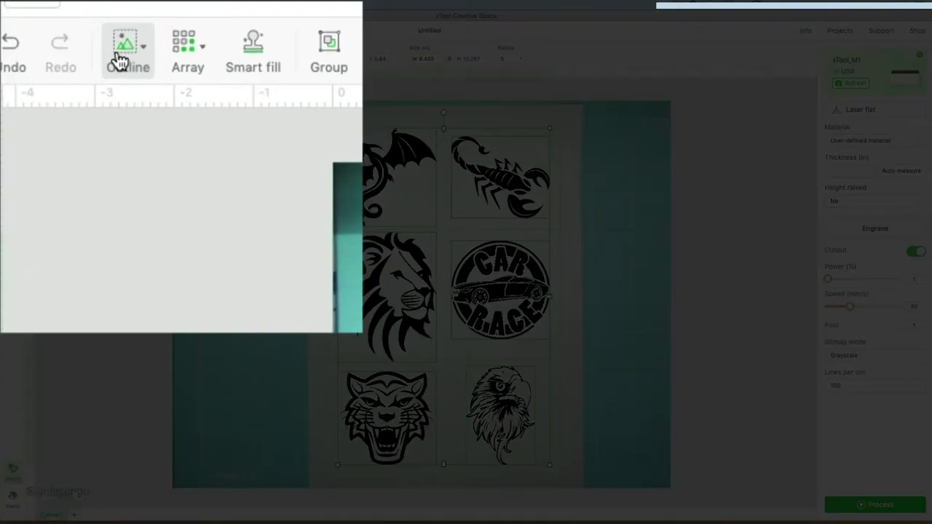
{"action": "left_click", "coordinate": [119, 61]}
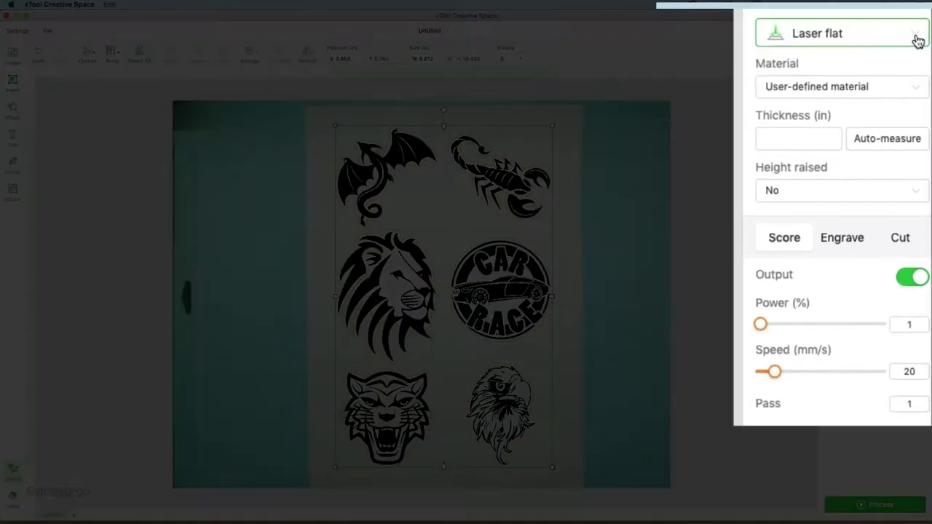
- Switch the processing mode to Print & blade cut with White Sticker Paper as the material
{"action": "left_click", "coordinate": [917, 40]}
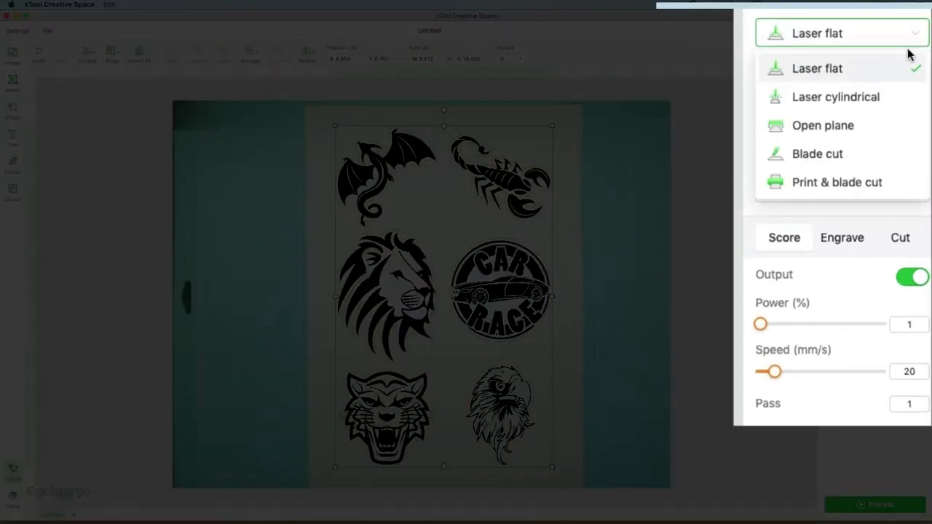
{"action": "left_click", "coordinate": [896, 195]}
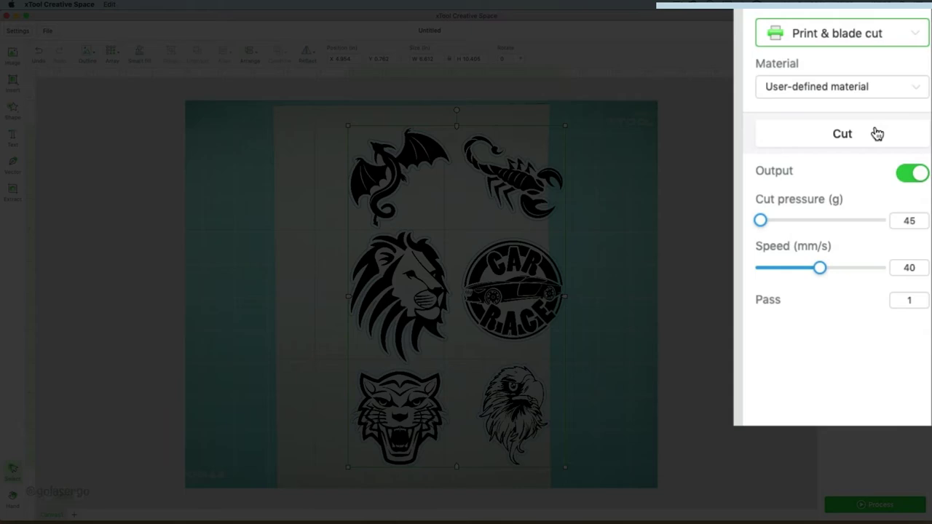
{"action": "left_click", "coordinate": [919, 93]}
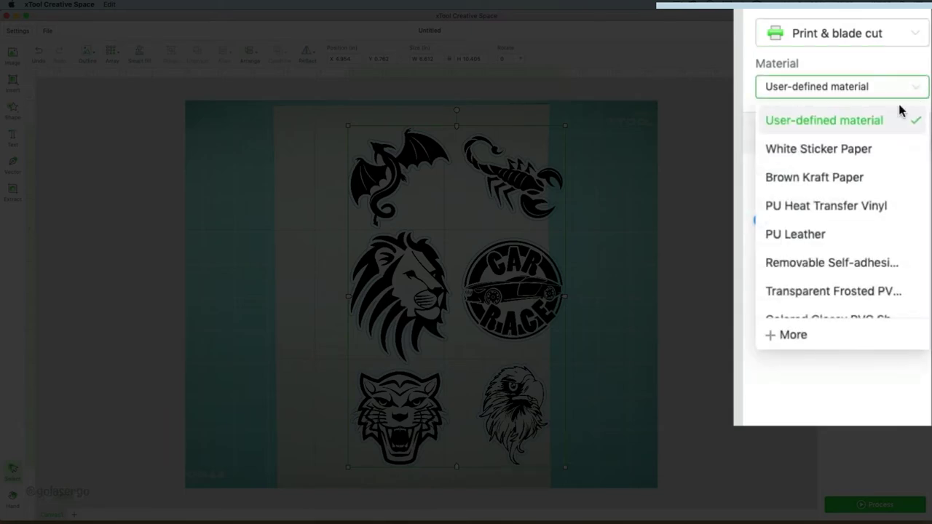
{"action": "left_click", "coordinate": [884, 150]}
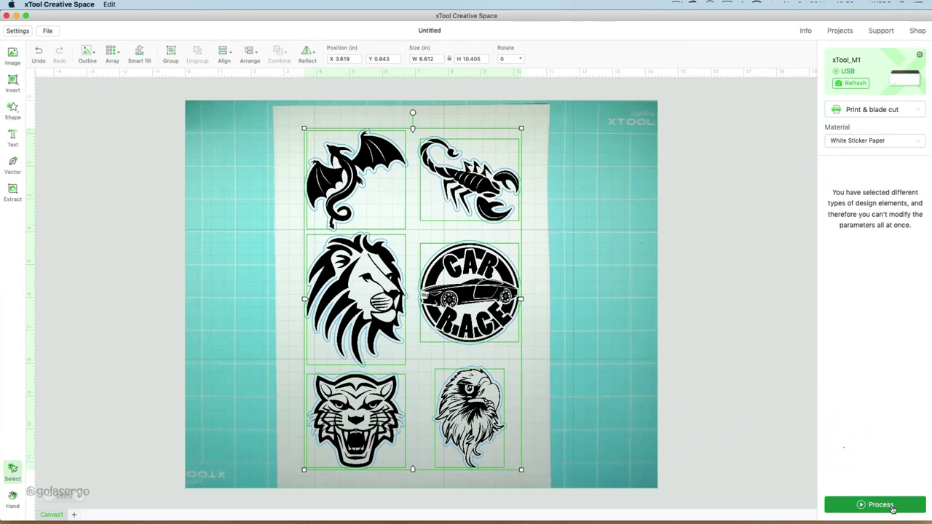
- Print the sticker pattern on the Canon G6000 from the Rear Tray, Photo media, Best quality
{"action": "left_click", "coordinate": [891, 505]}
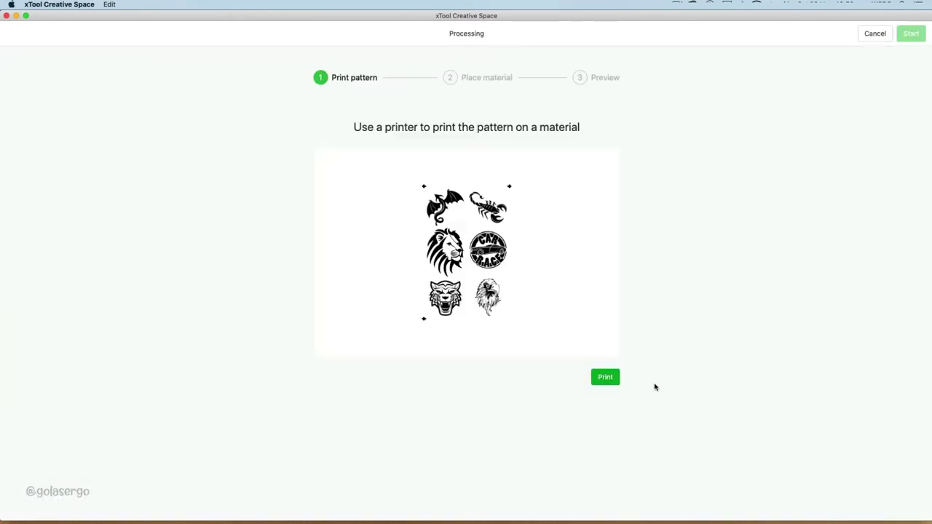
{"action": "left_click", "coordinate": [611, 381]}
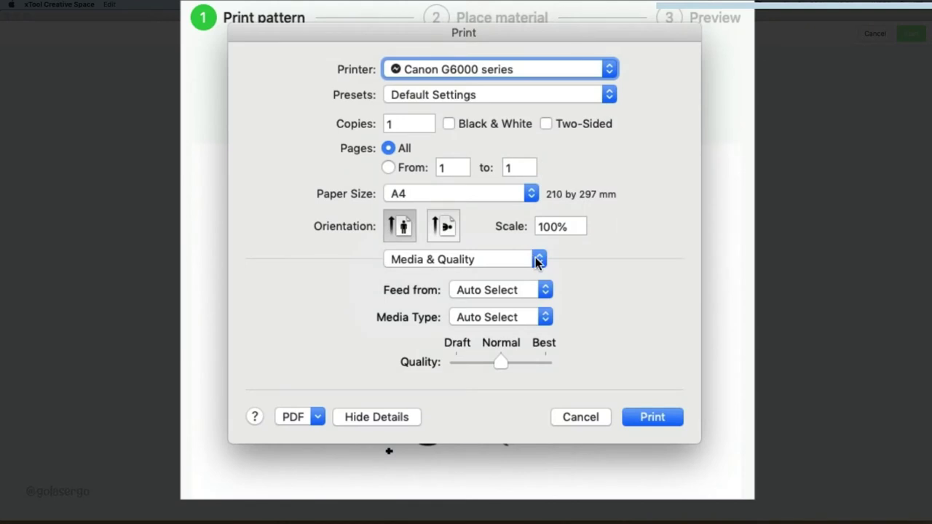
{"action": "left_click", "coordinate": [542, 291]}
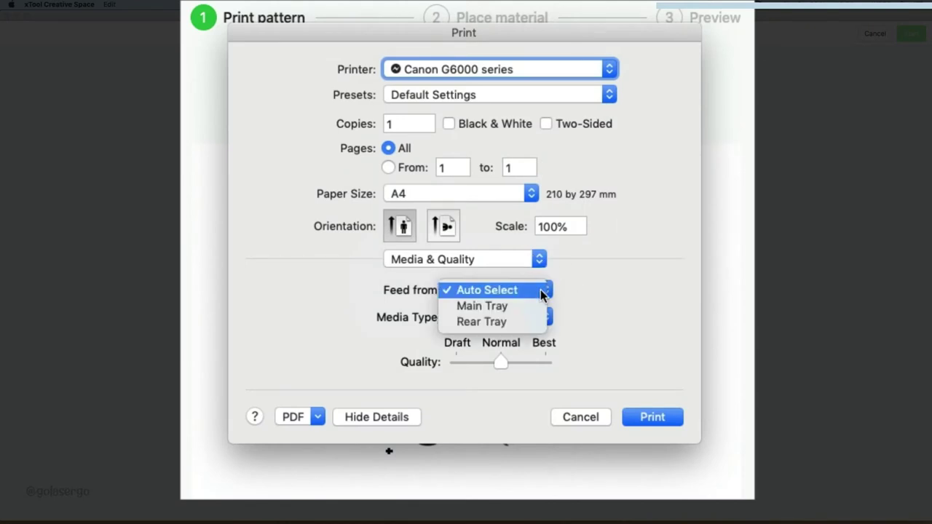
{"action": "left_click", "coordinate": [523, 323]}
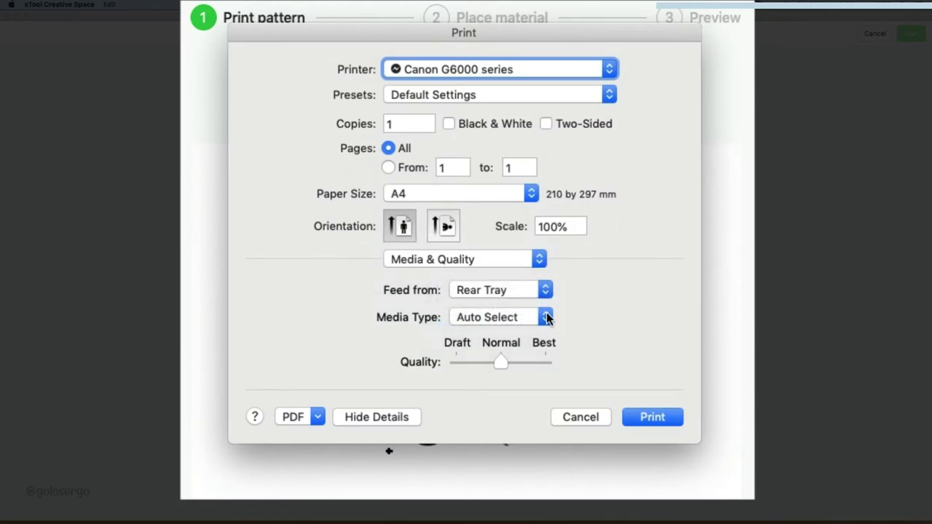
{"action": "left_click", "coordinate": [546, 318]}
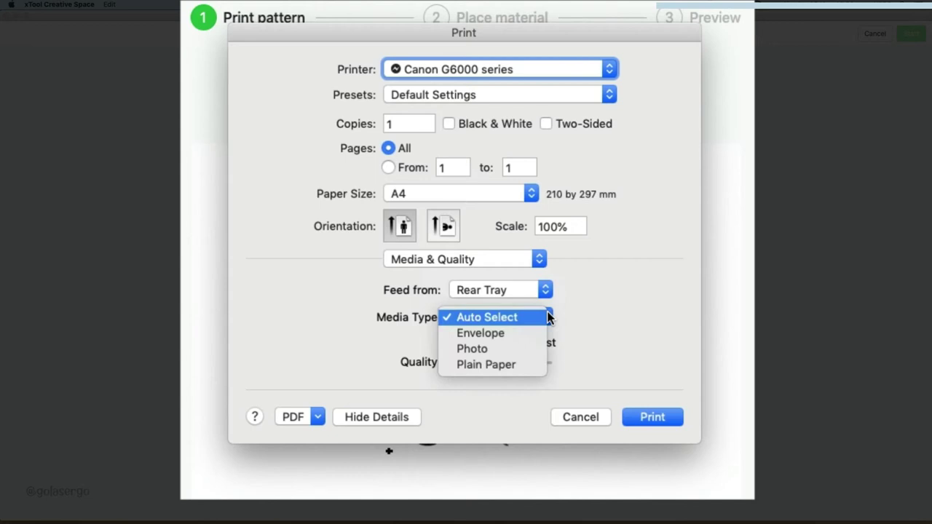
{"action": "left_click", "coordinate": [494, 350]}
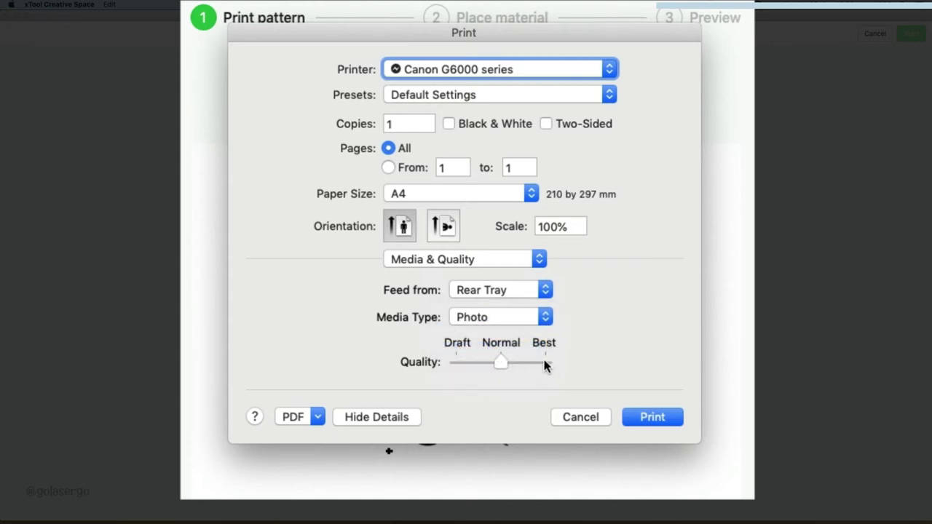
{"action": "left_click", "coordinate": [546, 363]}
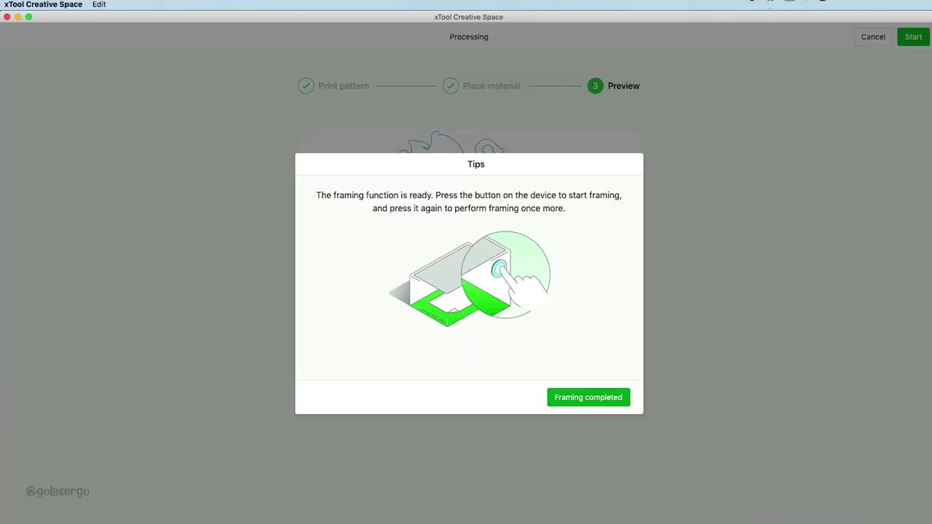
- Confirm framing is completed to return to the cut preview of the six outlines
{"action": "left_click", "coordinate": [603, 398]}
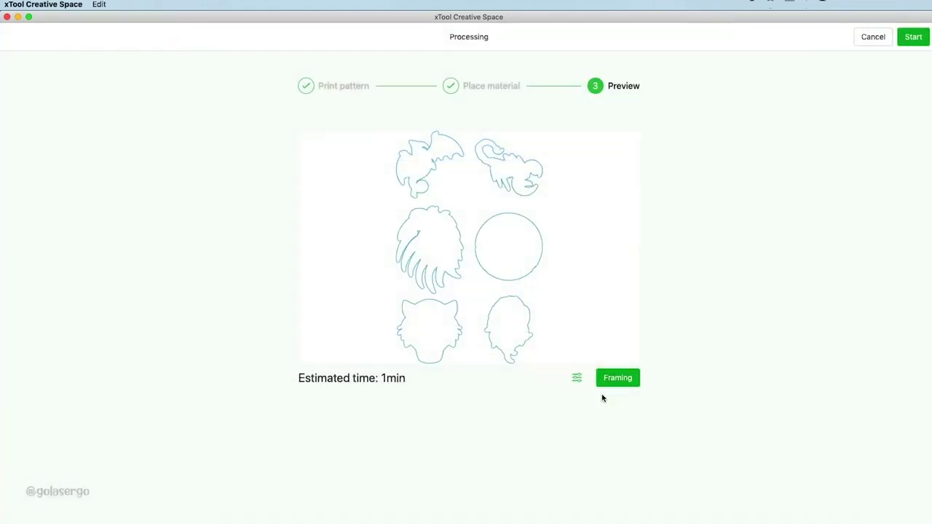